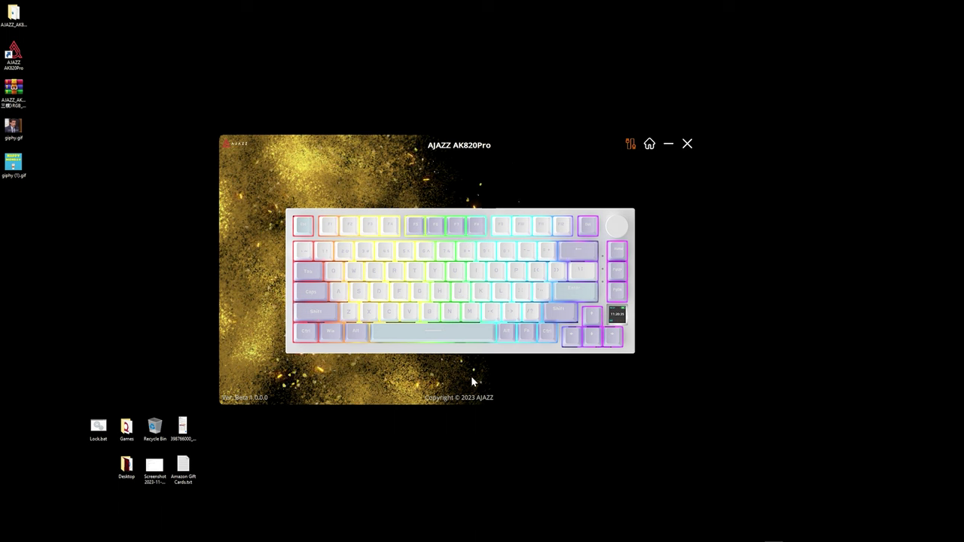
# Step: Open the AK820Pro keyboard's settings and go to its key configuration page
pyautogui.click(459, 299)
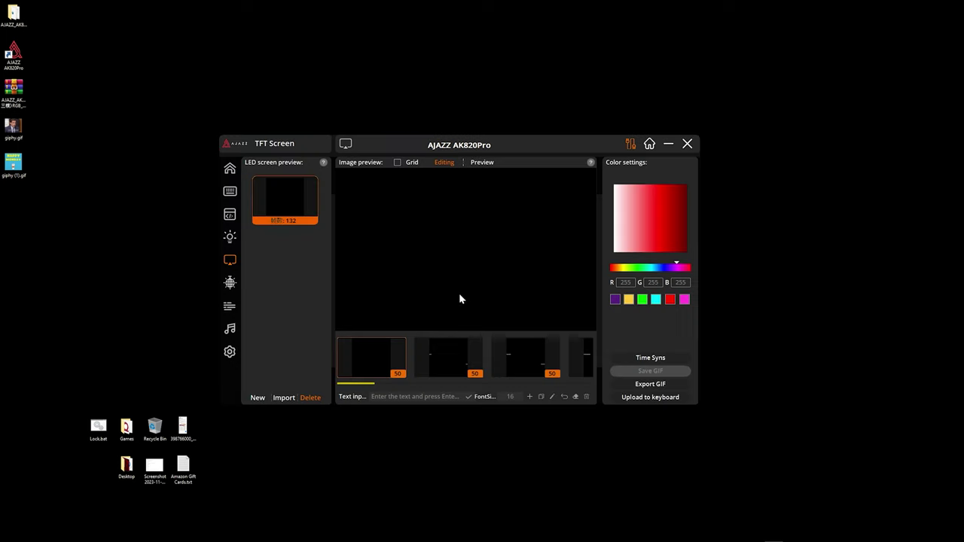
pyautogui.click(230, 168)
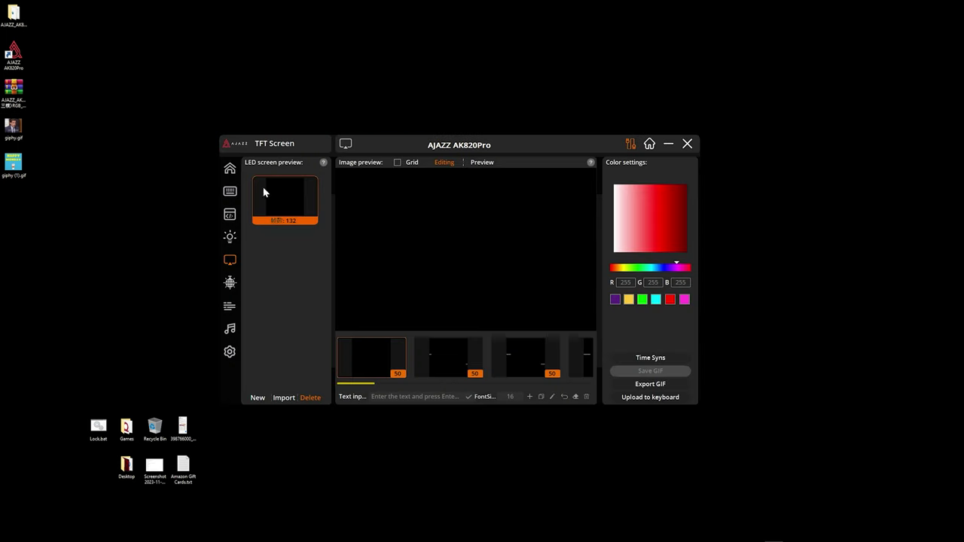
pyautogui.click(229, 191)
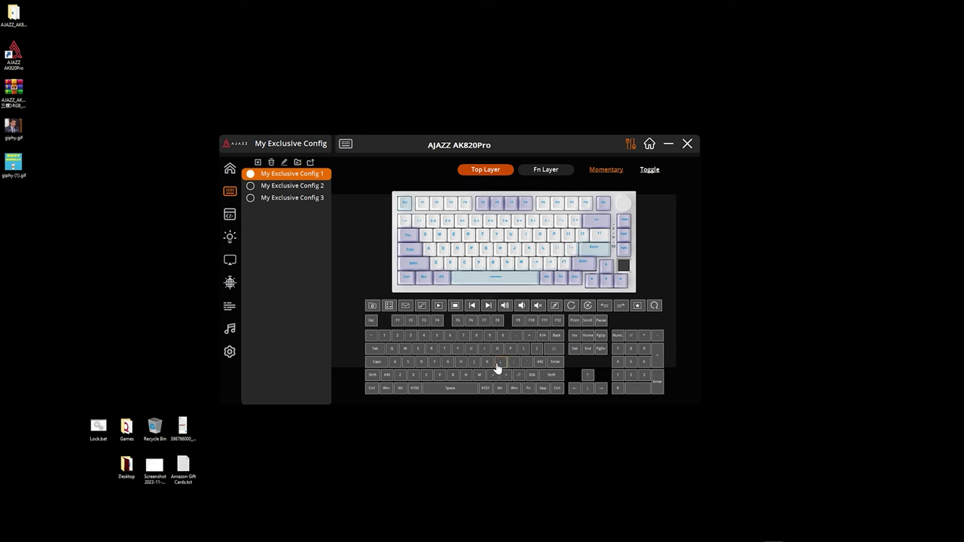
# Step: Examine the key types offered for the H key's custom function, including Open Website and Key Function, and close without applying
pyautogui.rightClick(502, 252)
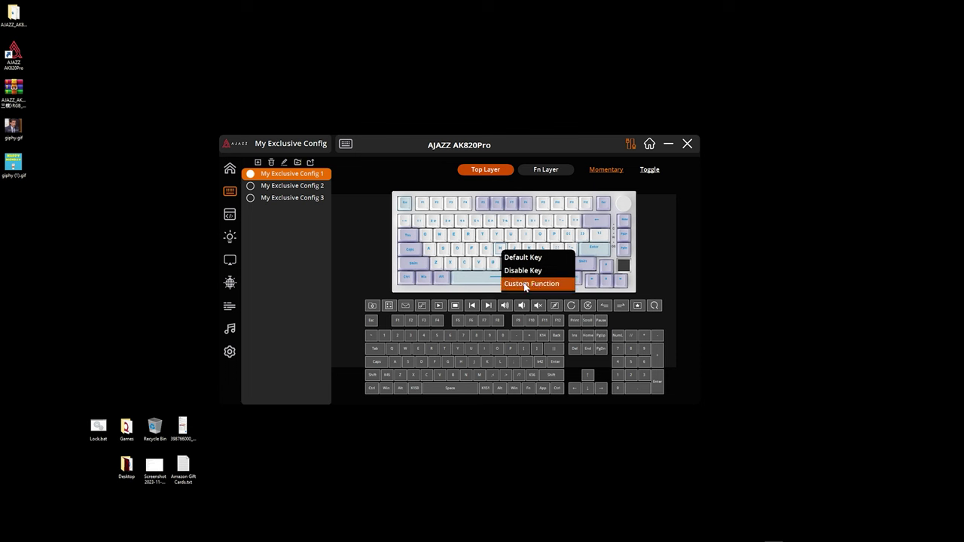
pyautogui.click(525, 284)
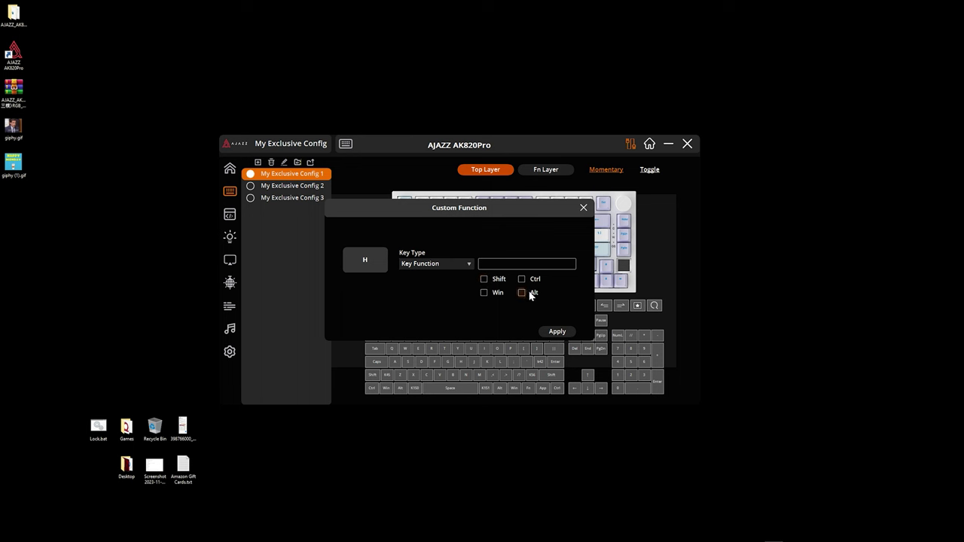
pyautogui.click(468, 266)
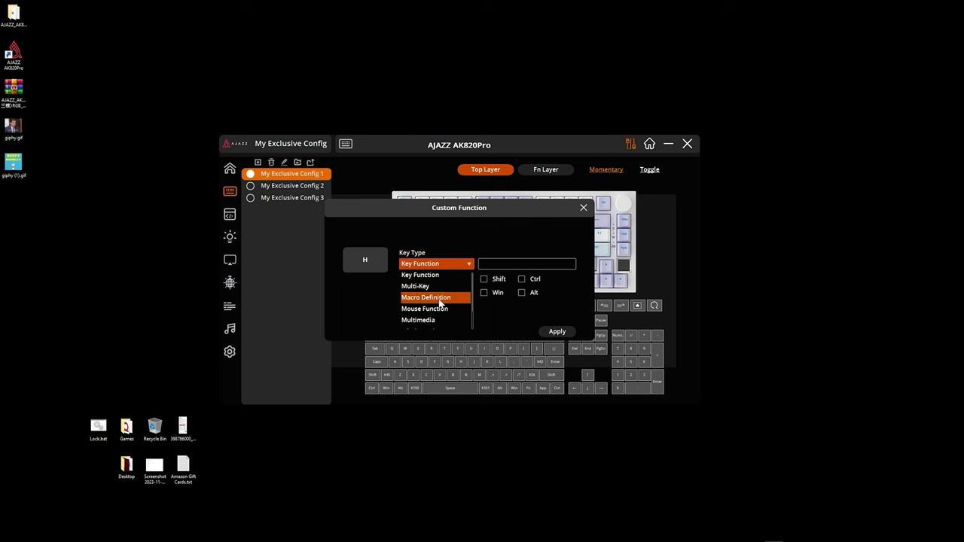
pyautogui.scroll(-1, 435, 313)
pyautogui.scroll(-3, 435, 313)
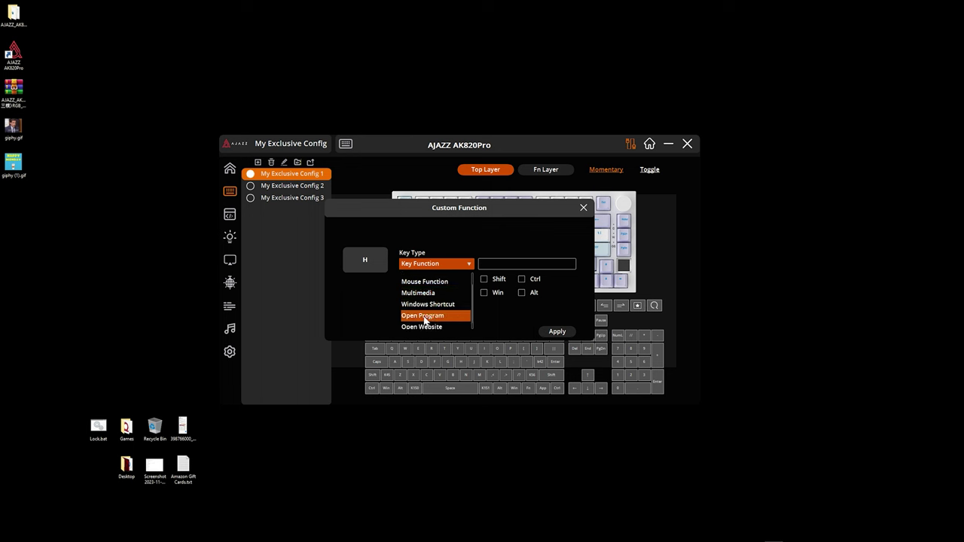
pyautogui.scroll(-1, 428, 322)
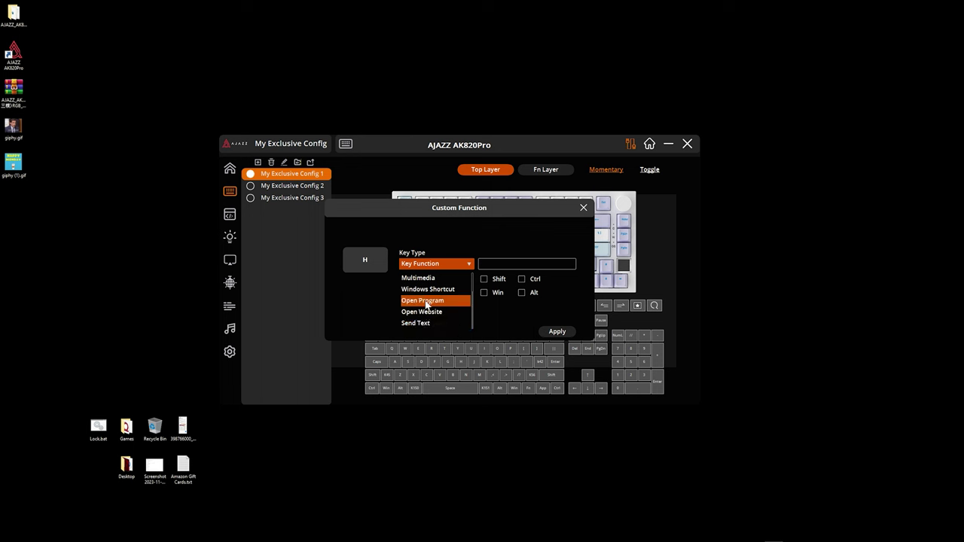
pyautogui.click(425, 310)
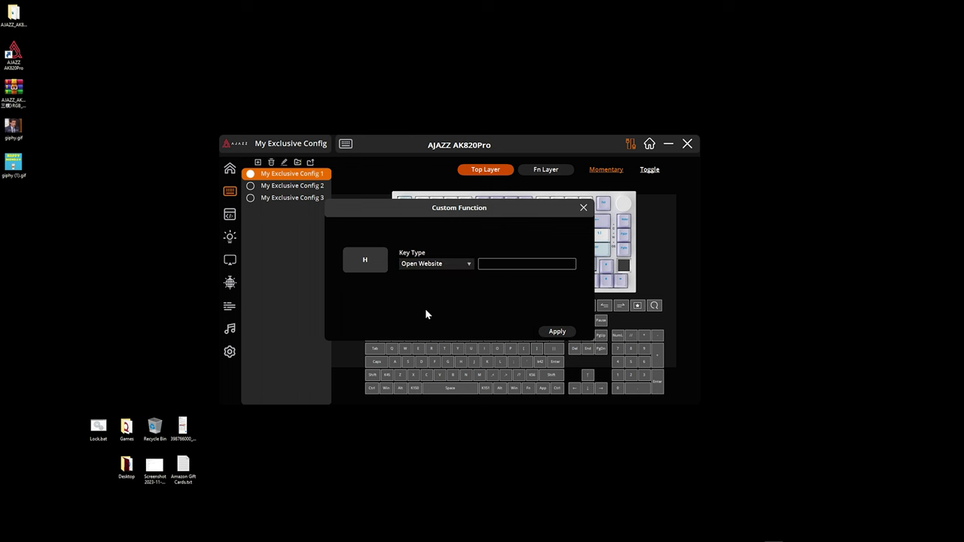
pyautogui.click(472, 266)
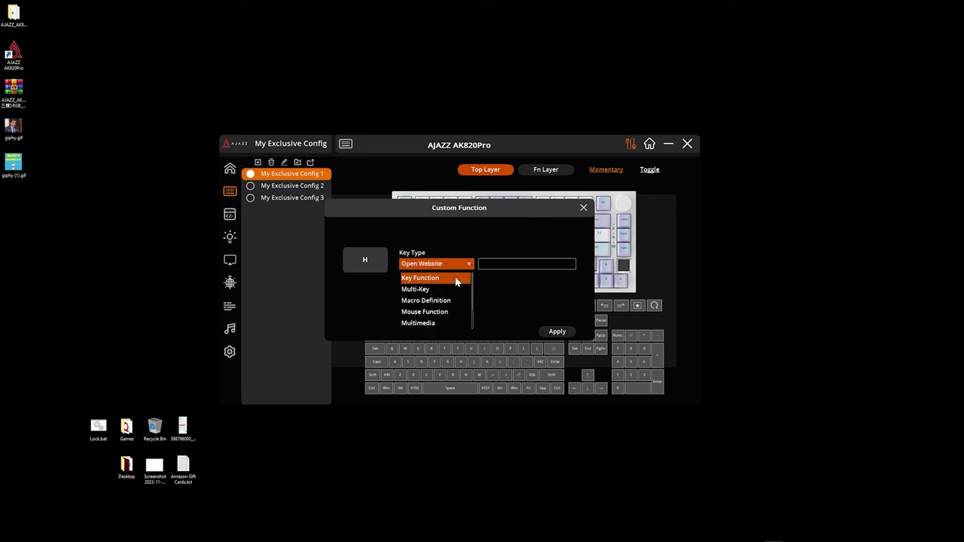
pyautogui.click(456, 280)
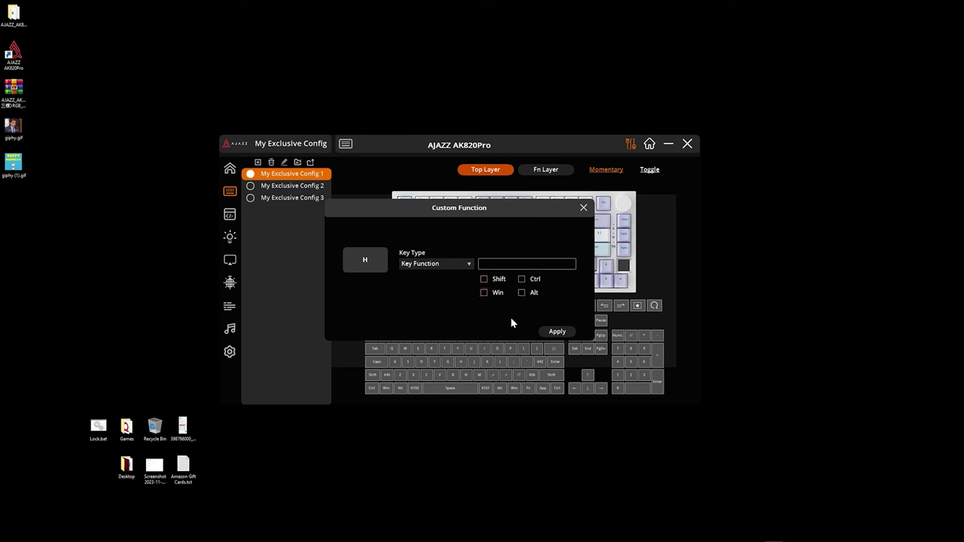
pyautogui.click(584, 210)
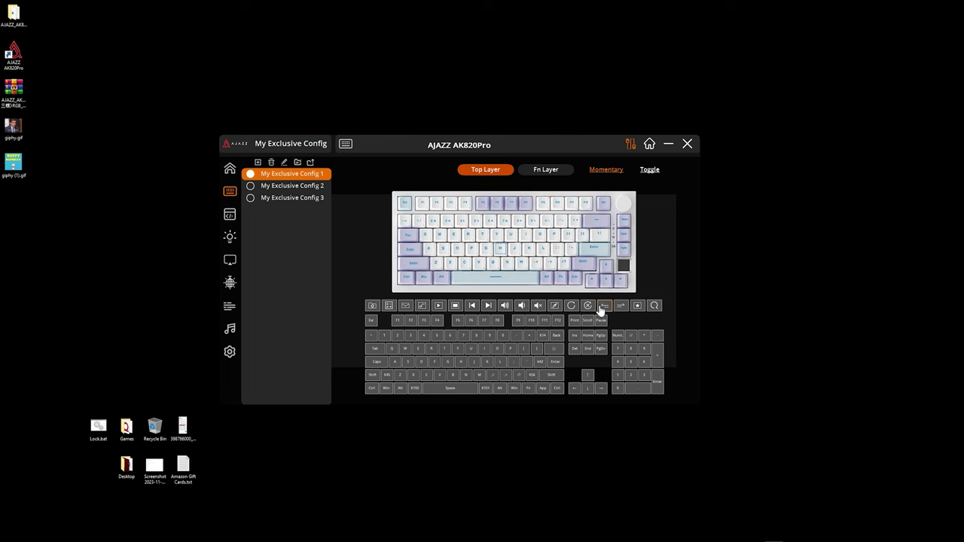
# Step: Check the macro manager and try out the Rolling lighting mode's Colorful option and lighting speed
pyautogui.click(229, 214)
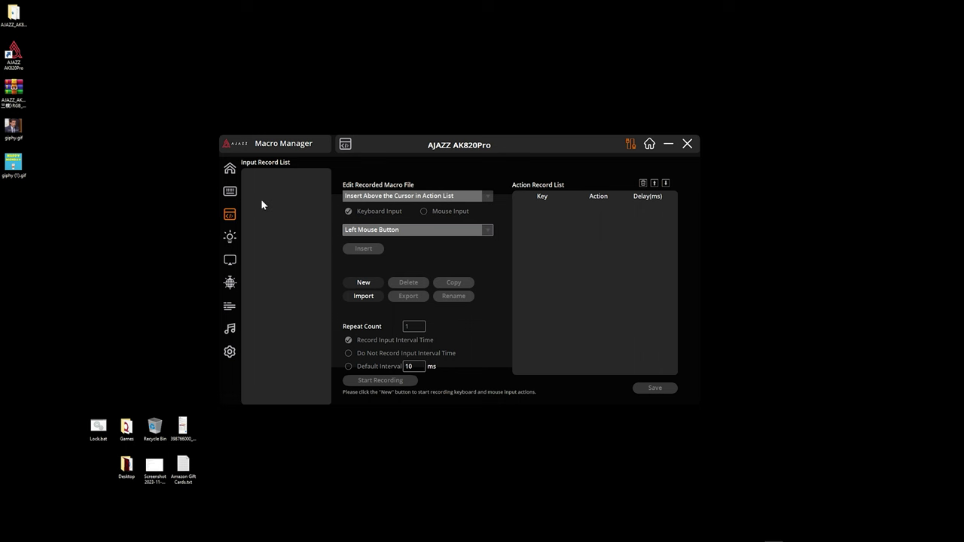
pyautogui.click(230, 236)
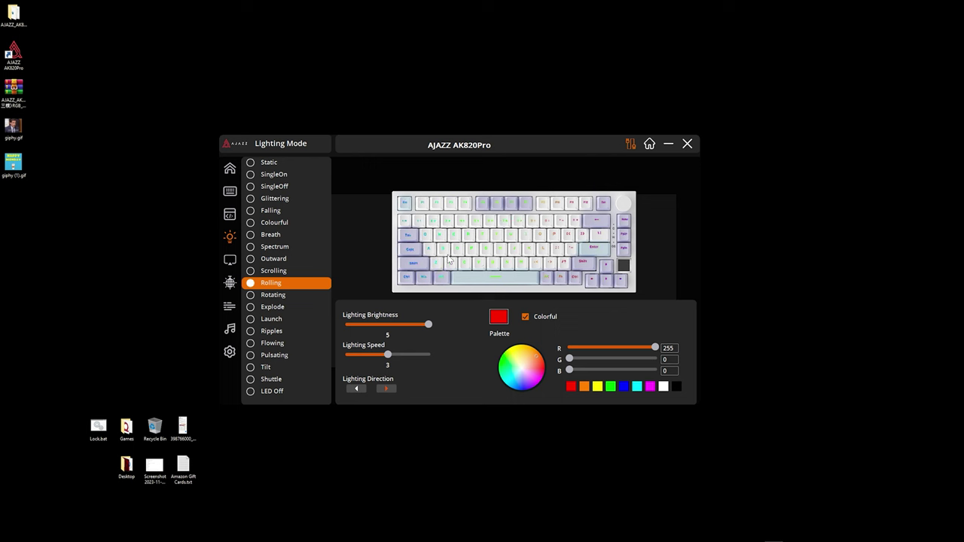
pyautogui.click(525, 317)
pyautogui.click(525, 317)
pyautogui.click(390, 359)
pyautogui.moveTo(390, 359)
pyautogui.mouseDown()
pyautogui.moveTo(413, 359)
pyautogui.moveTo(388, 359)
pyautogui.mouseUp()
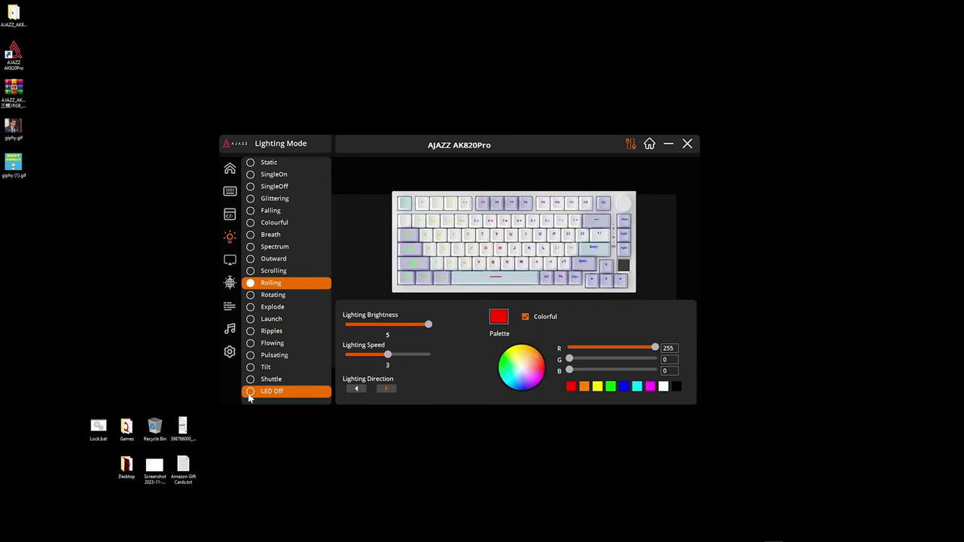
# Step: Open the TFT screen editor, preview the existing animation and return to editing
pyautogui.click(230, 260)
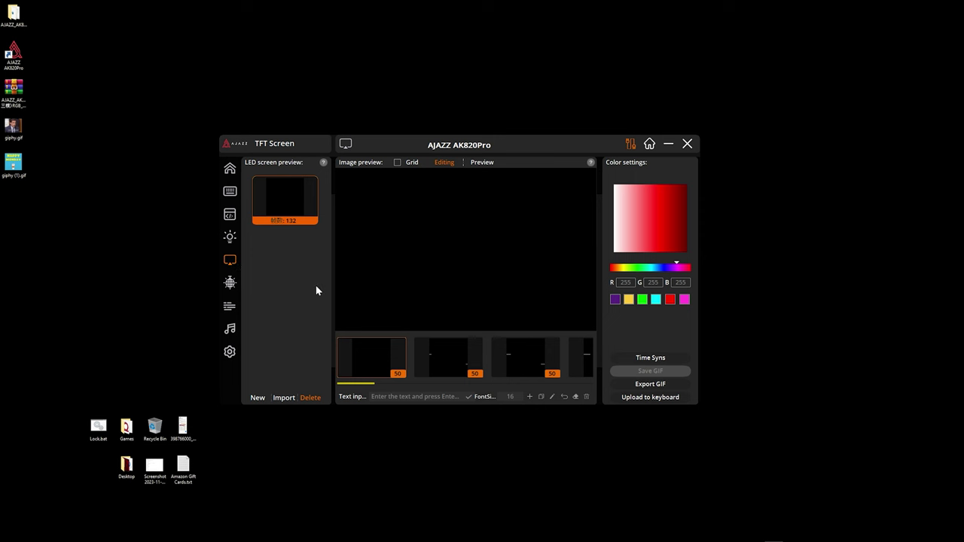
pyautogui.click(481, 165)
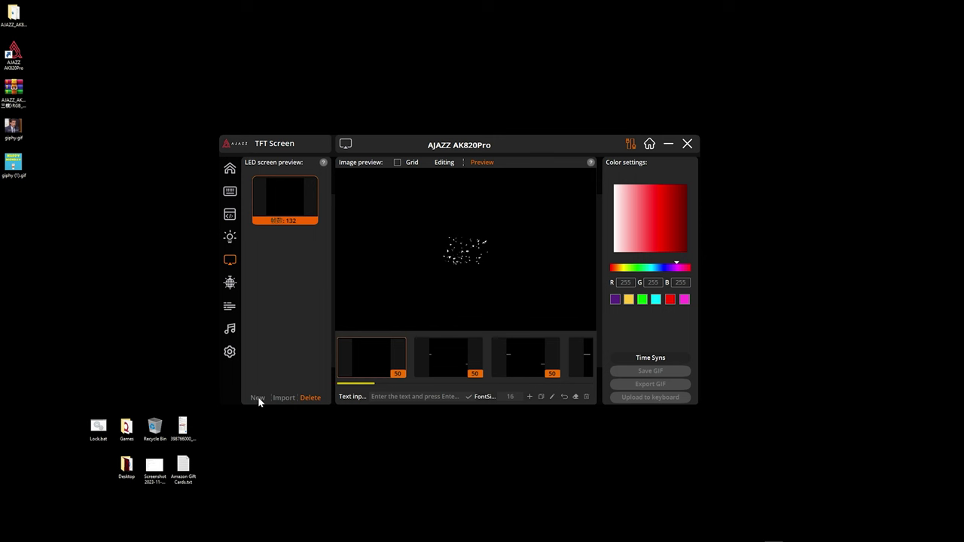
pyautogui.click(437, 164)
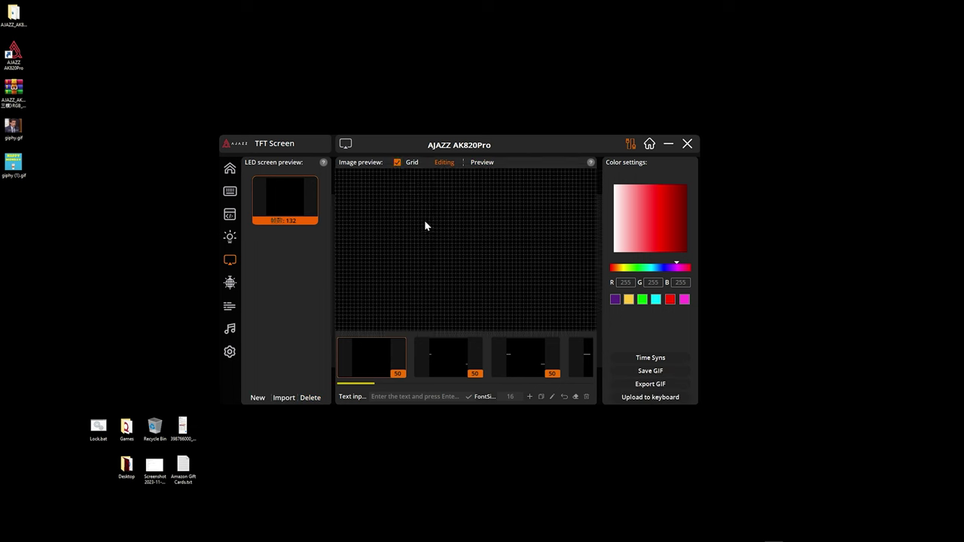
# Step: Sketch freehand orange lines over the animation's first frame, erase along part of them and hide the grid
pyautogui.moveTo(428, 221); pyautogui.dragTo(436, 226)
pyautogui.moveTo(504, 250)
pyautogui.mouseDown()
pyautogui.moveTo(572, 273)
pyautogui.moveTo(367, 235)
pyautogui.moveTo(457, 289)
pyautogui.moveTo(516, 261)
pyautogui.moveTo(517, 250)
pyautogui.mouseUp()
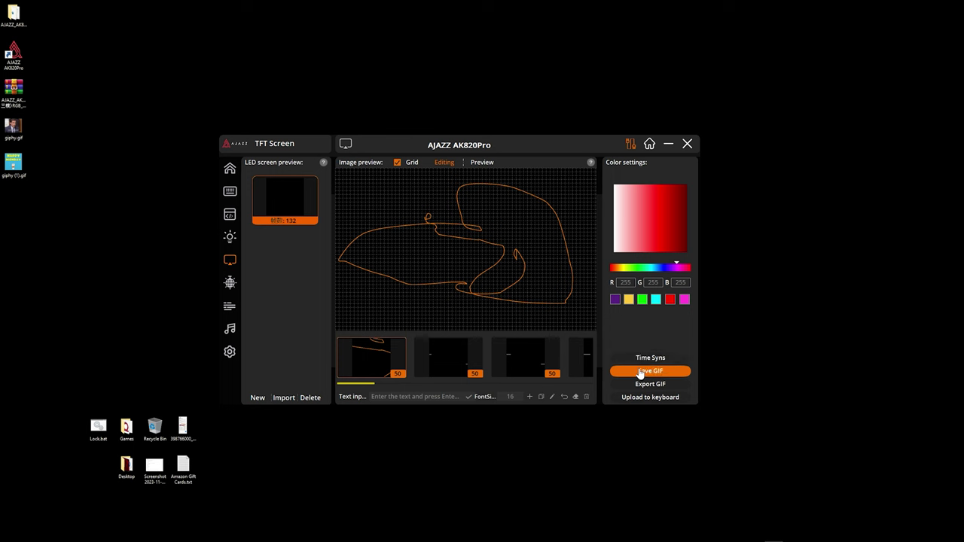
pyautogui.click(576, 400)
pyautogui.moveTo(535, 300); pyautogui.dragTo(416, 275)
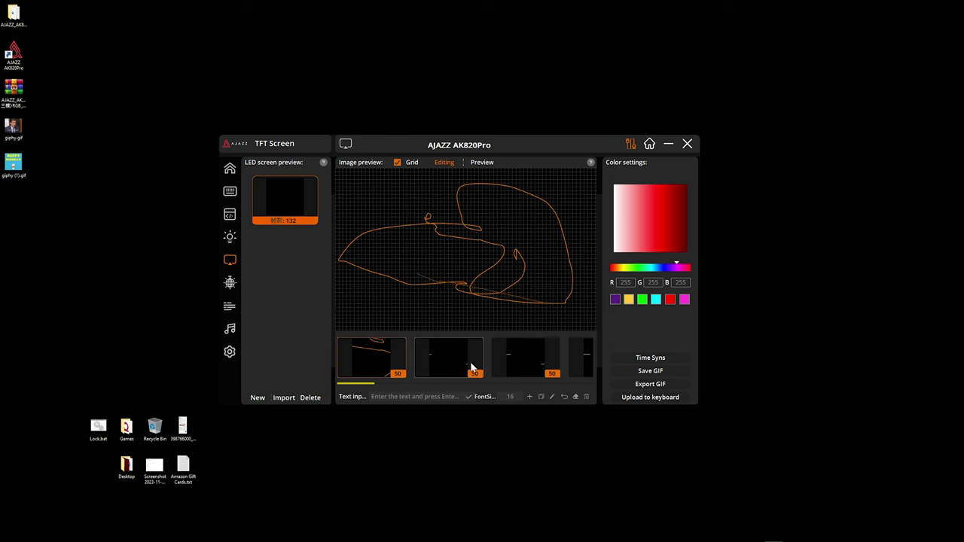
pyautogui.click(396, 164)
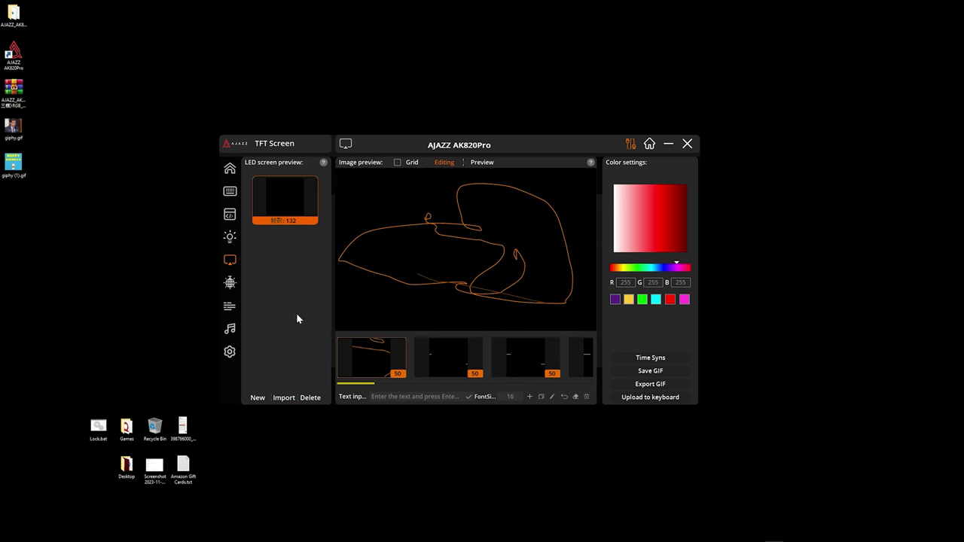
# Step: Inspect the animation's second and third frames and preview the whole animation
pyautogui.click(437, 360)
pyautogui.click(532, 362)
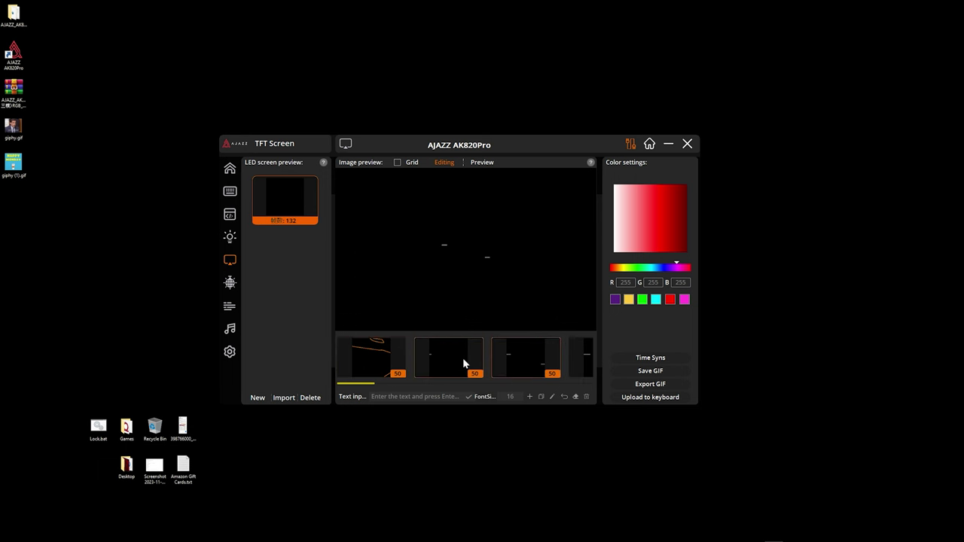
pyautogui.click(483, 163)
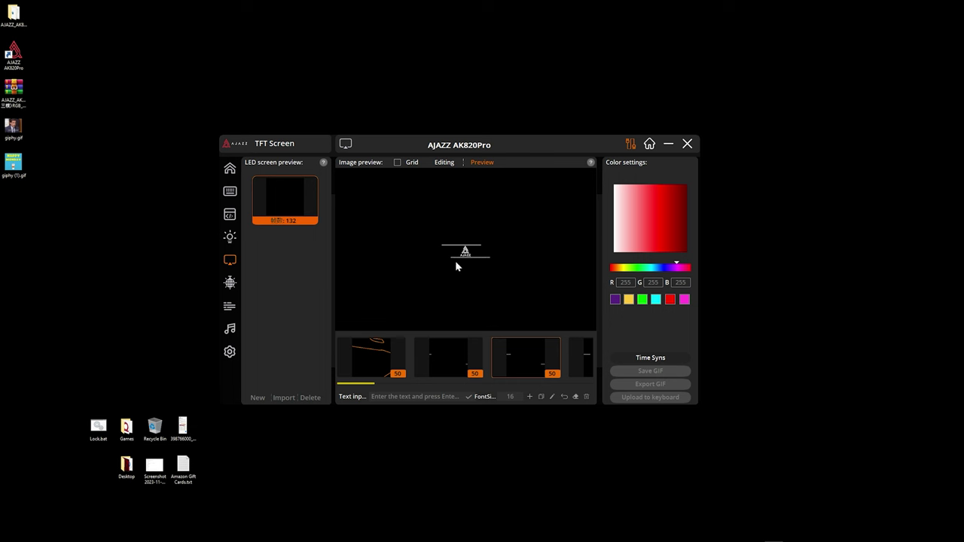
pyautogui.click(442, 163)
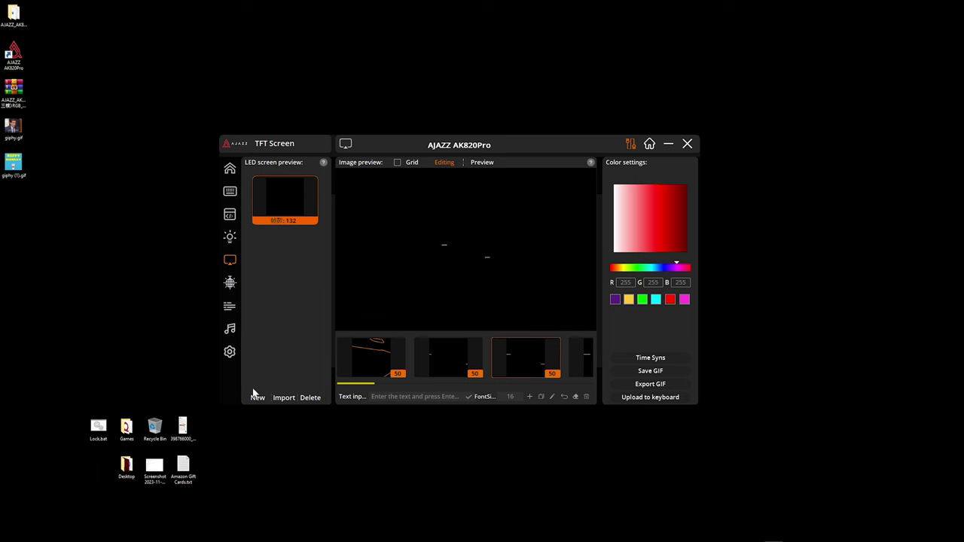
# Step: Import giphy (1).gif from the desktop as a screen animation, discarding the unsaved drawing, and preview it
pyautogui.click(280, 400)
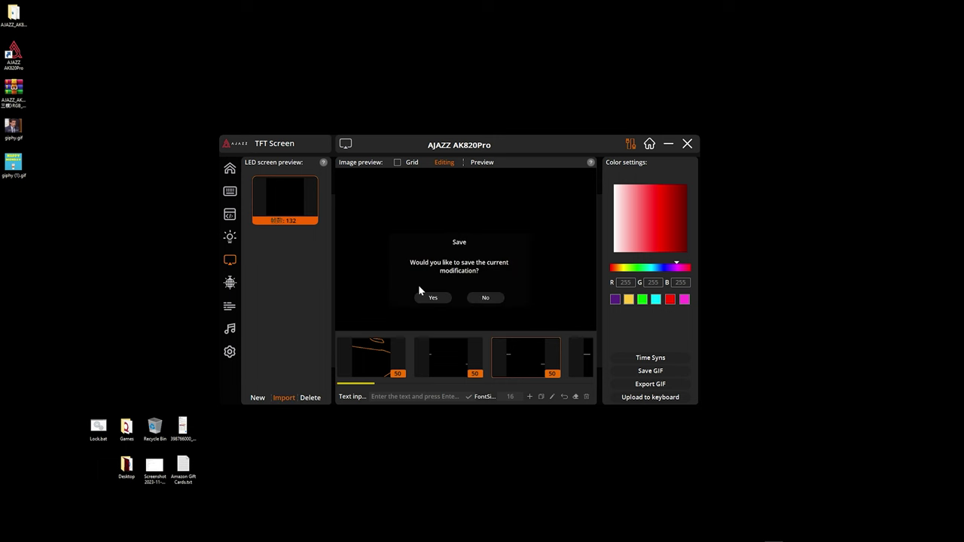
pyautogui.click(476, 298)
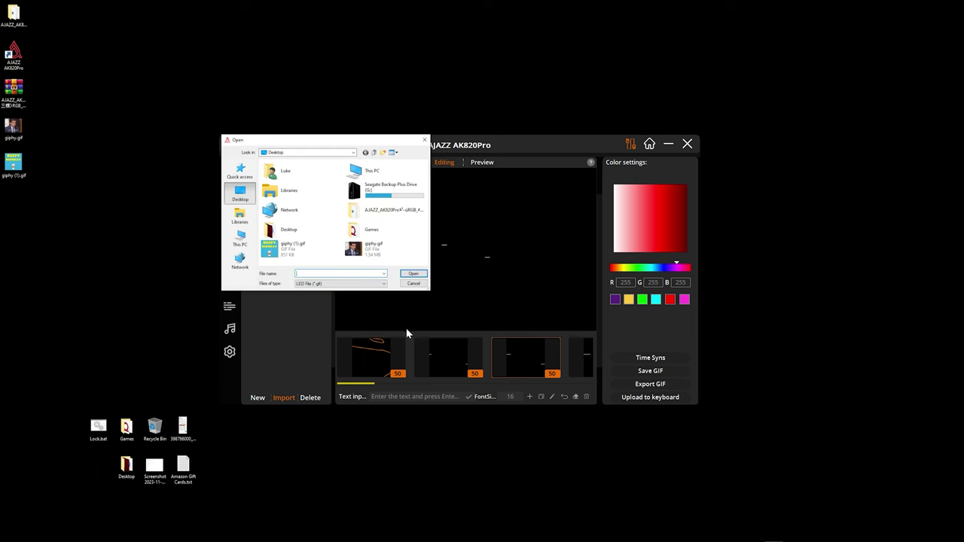
pyautogui.click(287, 254)
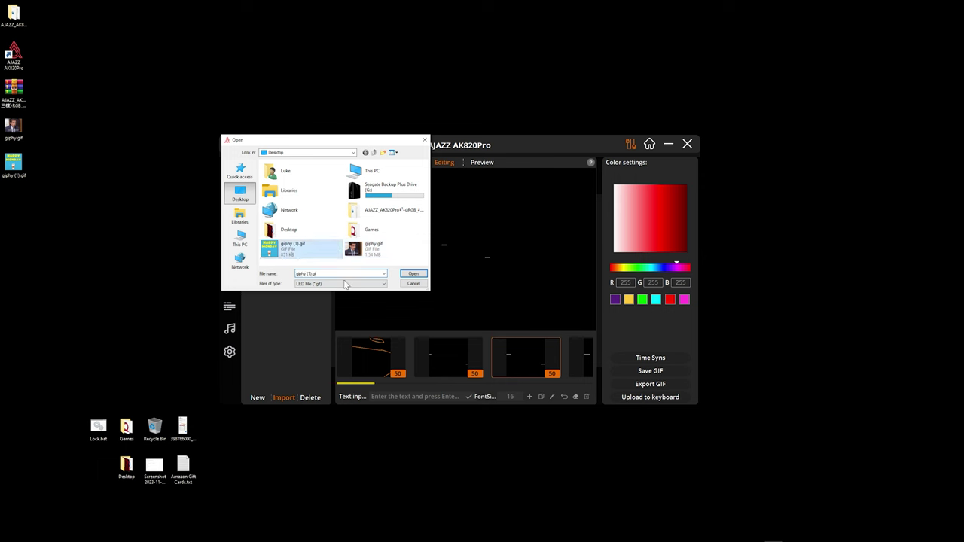
pyautogui.click(419, 276)
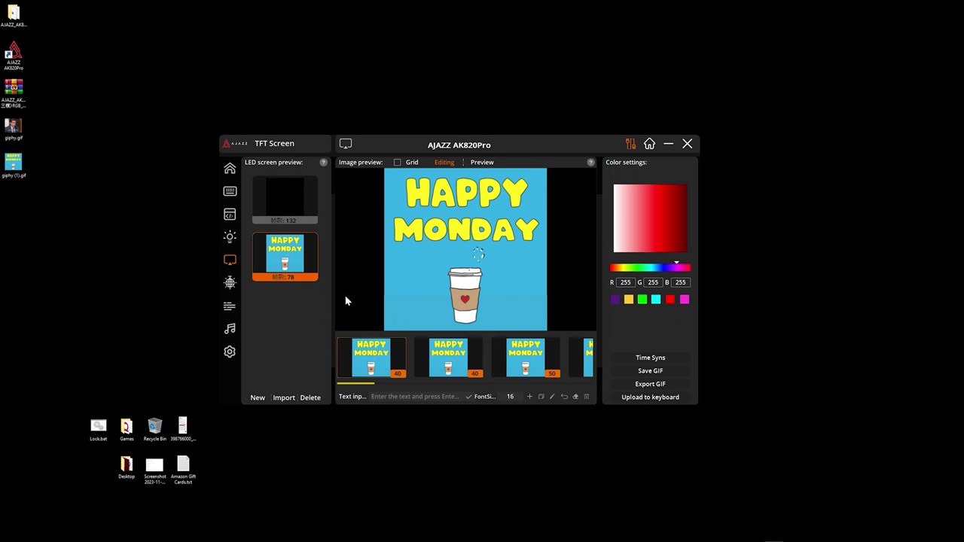
pyautogui.click(475, 163)
# Step: Create a custom lighting profile and color the numeric and WASD keys pink, RGB 254, 92, 253
pyautogui.click(228, 285)
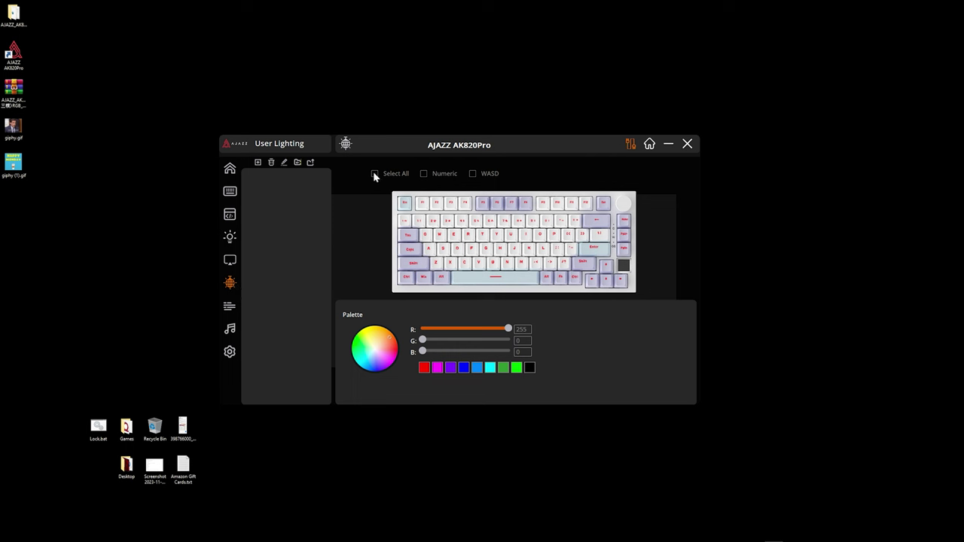
pyautogui.click(258, 161)
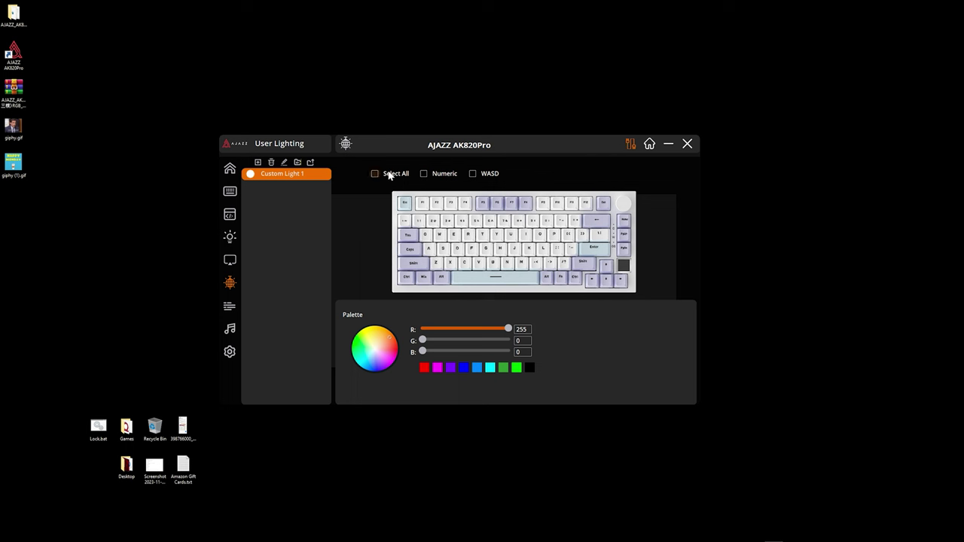
pyautogui.click(426, 175)
pyautogui.click(472, 174)
pyautogui.click(389, 351)
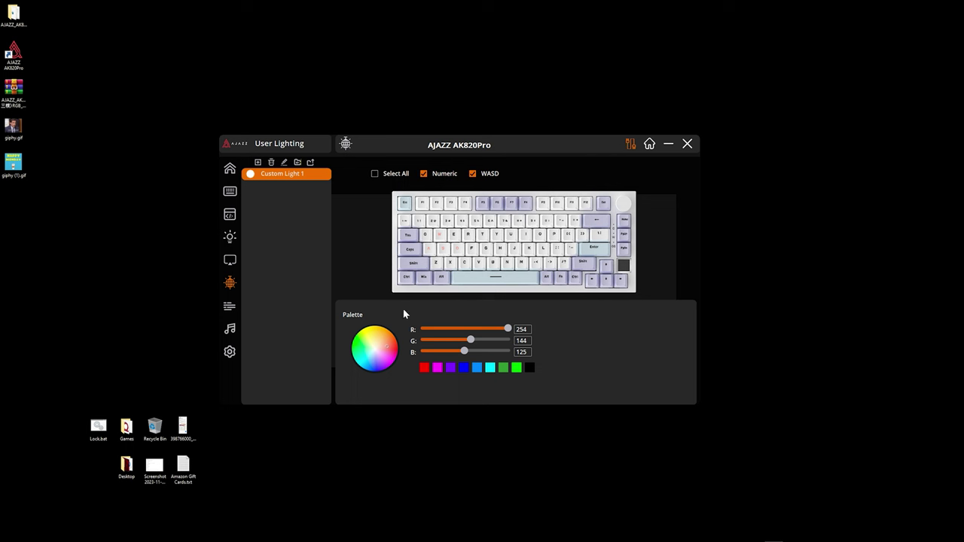
pyautogui.moveTo(388, 351); pyautogui.dragTo(386, 359)
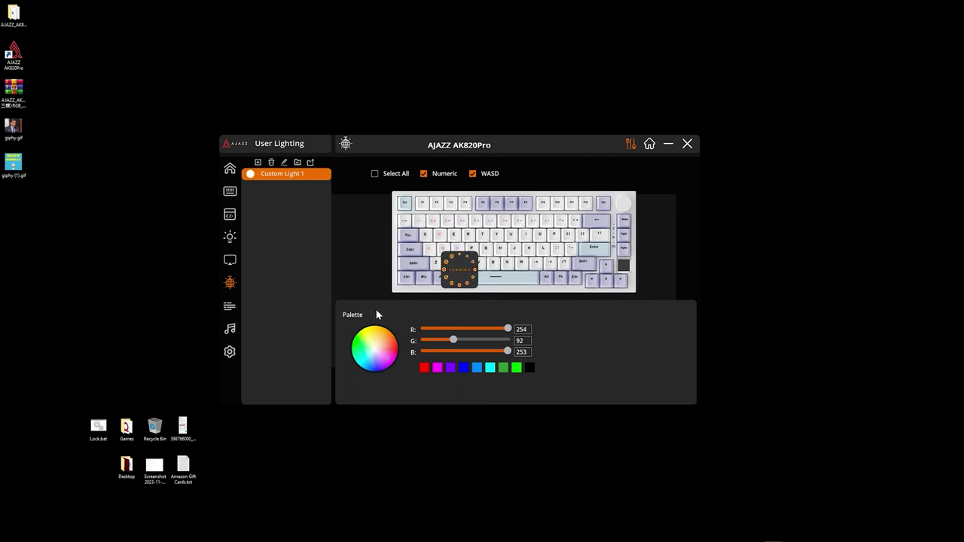
# Step: Limit the key selection to WASD and color those keys blue, RGB 46, 110, 254
pyautogui.click(470, 174)
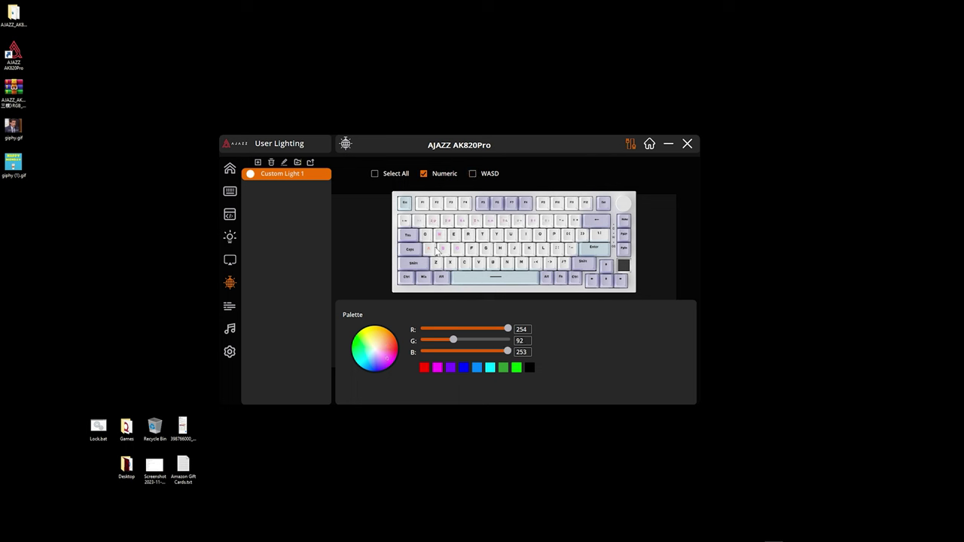
pyautogui.click(424, 173)
pyautogui.click(473, 174)
pyautogui.moveTo(388, 355); pyautogui.dragTo(386, 363)
pyautogui.moveTo(390, 362); pyautogui.dragTo(372, 366)
# Step: Color all keys near-white, RGB 254, 248, 241, and delete the custom lighting profile
pyautogui.click(375, 174)
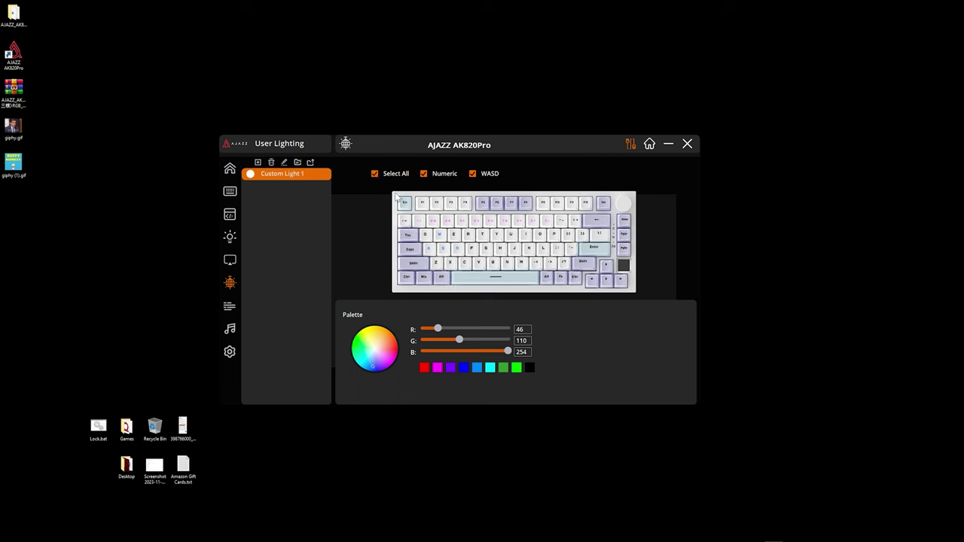
pyautogui.moveTo(374, 369); pyautogui.dragTo(376, 353)
pyautogui.click(271, 162)
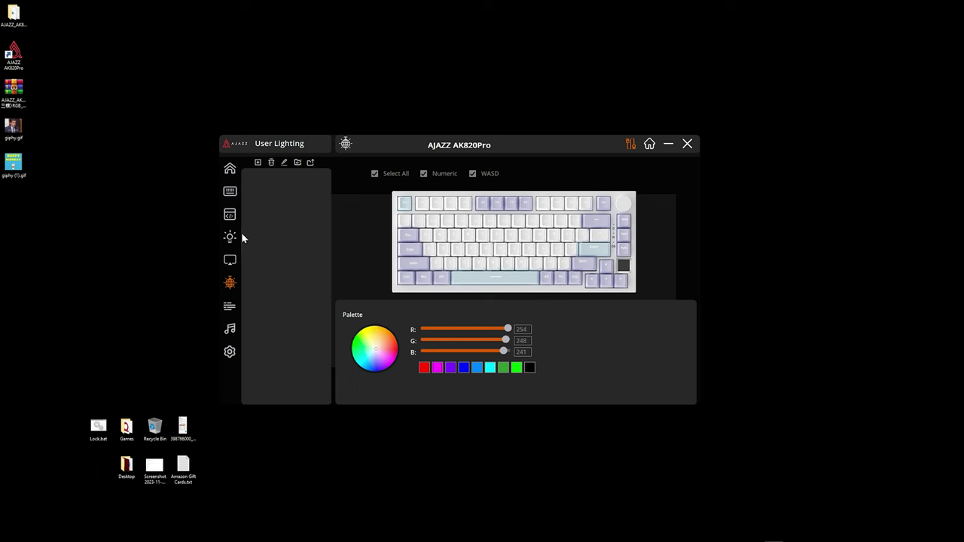
# Step: Try the Following Currents and Starlight modes on the real-time lighting profile, and return it to Static On
pyautogui.click(230, 308)
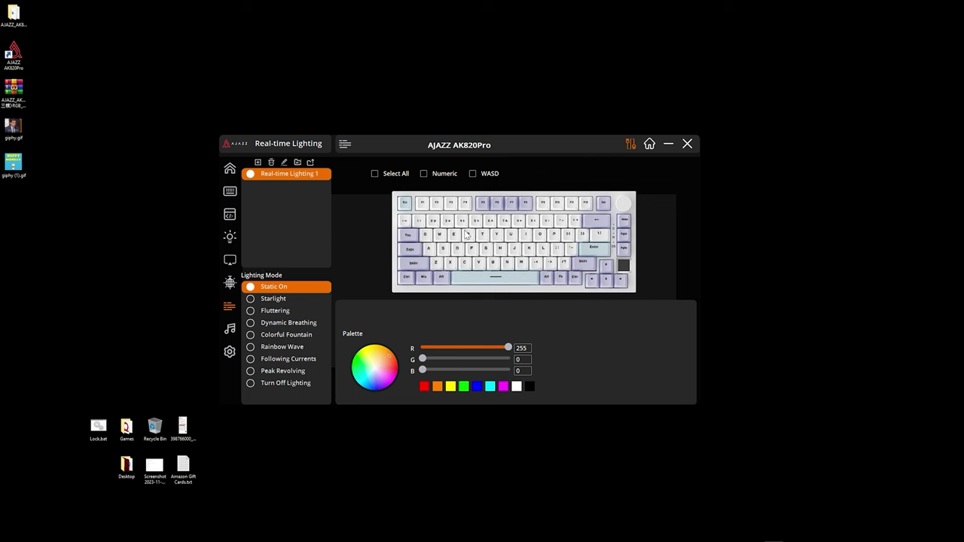
pyautogui.click(298, 360)
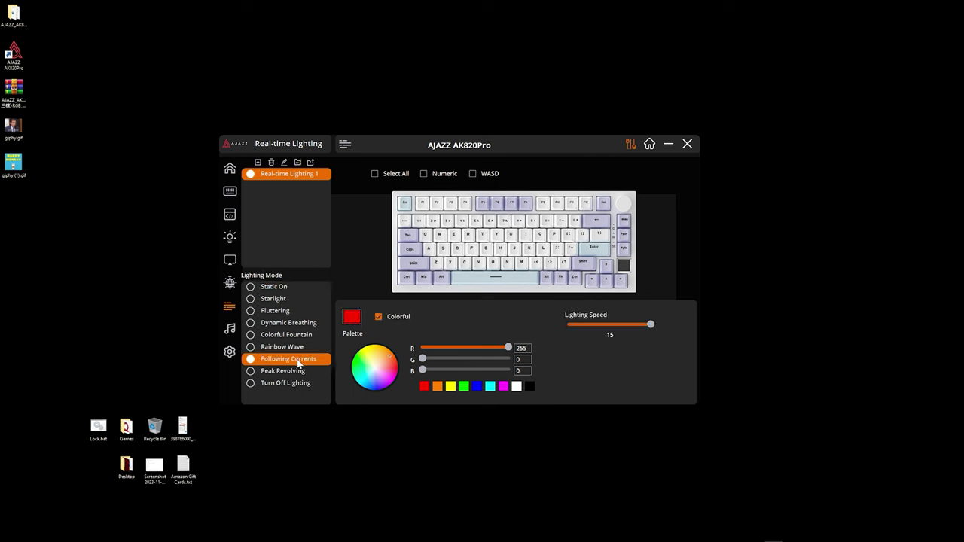
pyautogui.click(275, 299)
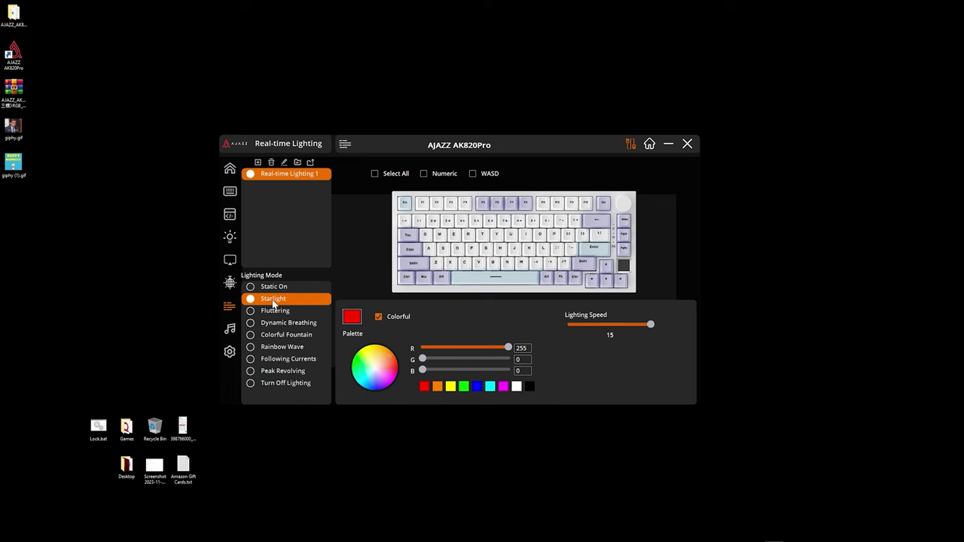
pyautogui.click(272, 287)
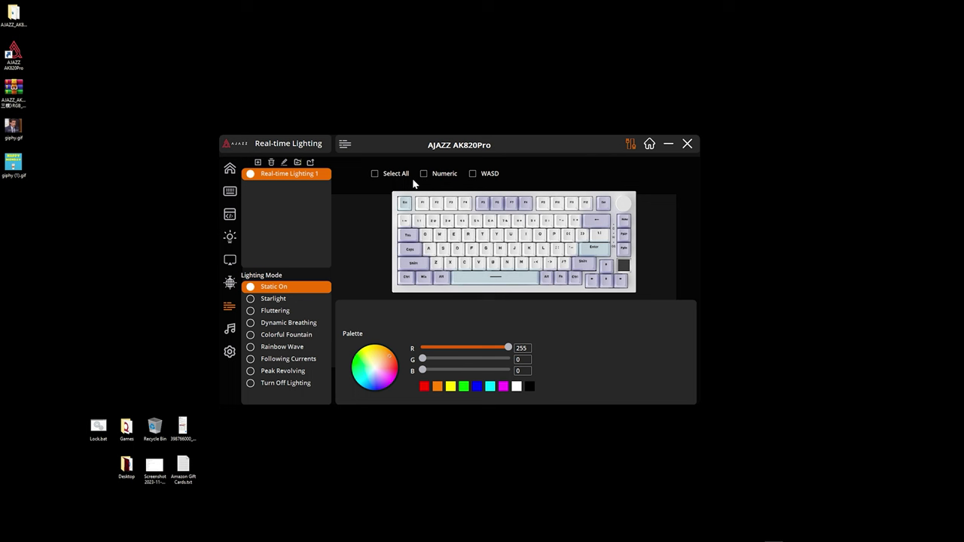
# Step: Test the Select All and Numeric key groups, set the real-time lighting mode to Starlight, and delete that lighting profile
pyautogui.click(375, 174)
pyautogui.click(424, 174)
pyautogui.click(379, 174)
pyautogui.click(262, 300)
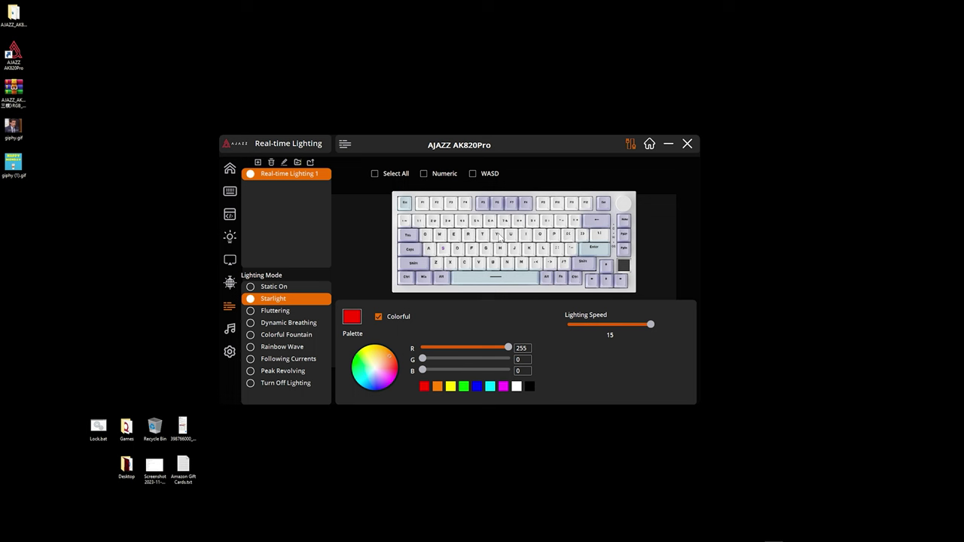
pyautogui.click(271, 162)
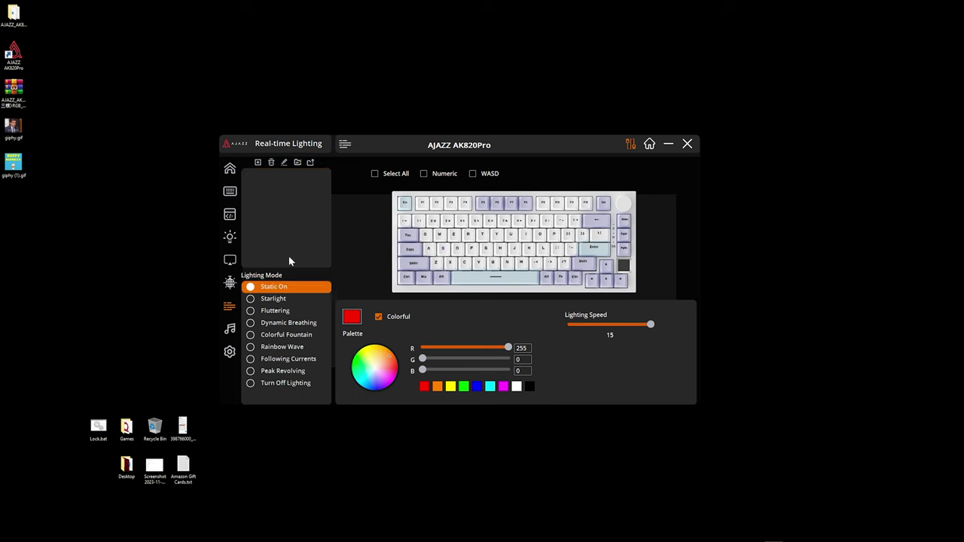
# Step: Review the music rhythm choices, try the Yellow background mode on the music effect, and set the background back to Off
pyautogui.click(229, 329)
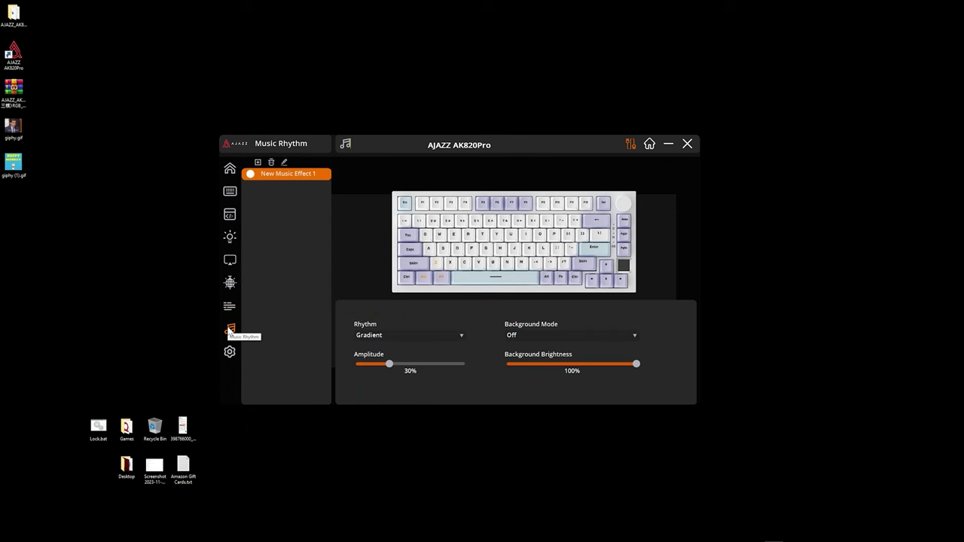
pyautogui.click(411, 333)
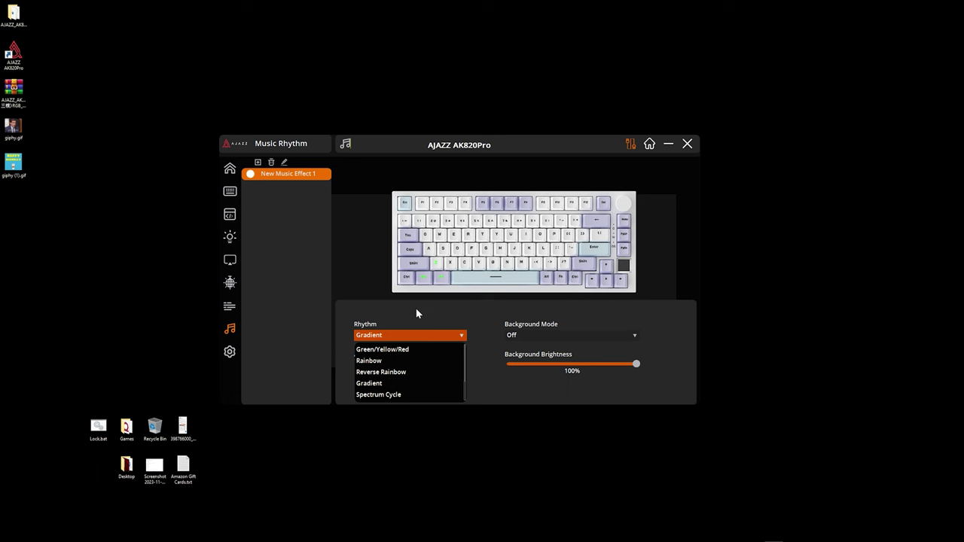
pyautogui.click(417, 315)
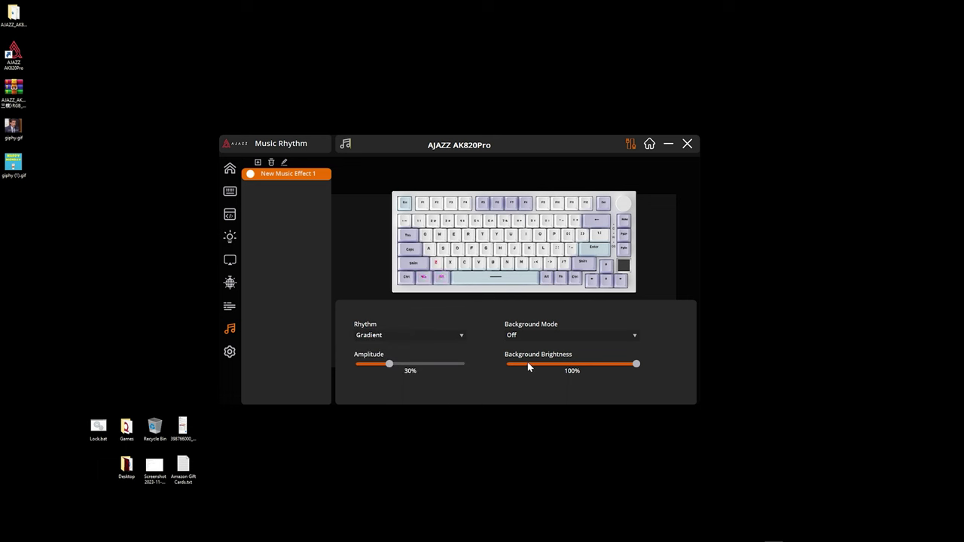
pyautogui.click(562, 336)
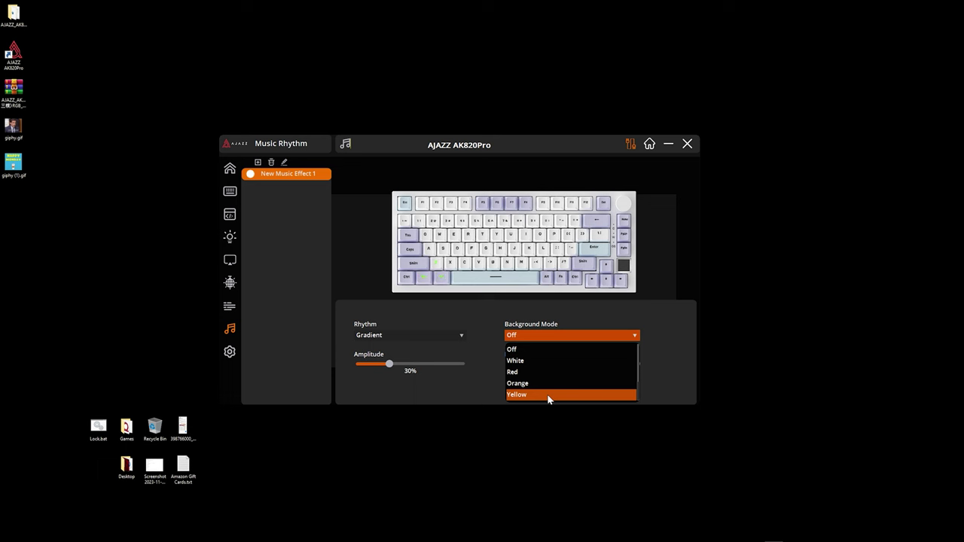
pyautogui.click(547, 396)
pyautogui.click(553, 336)
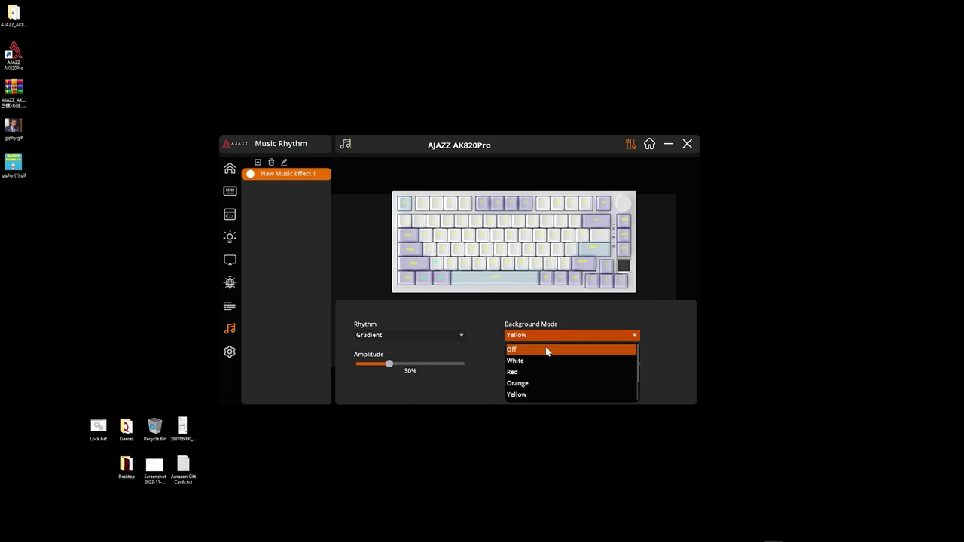
pyautogui.click(547, 351)
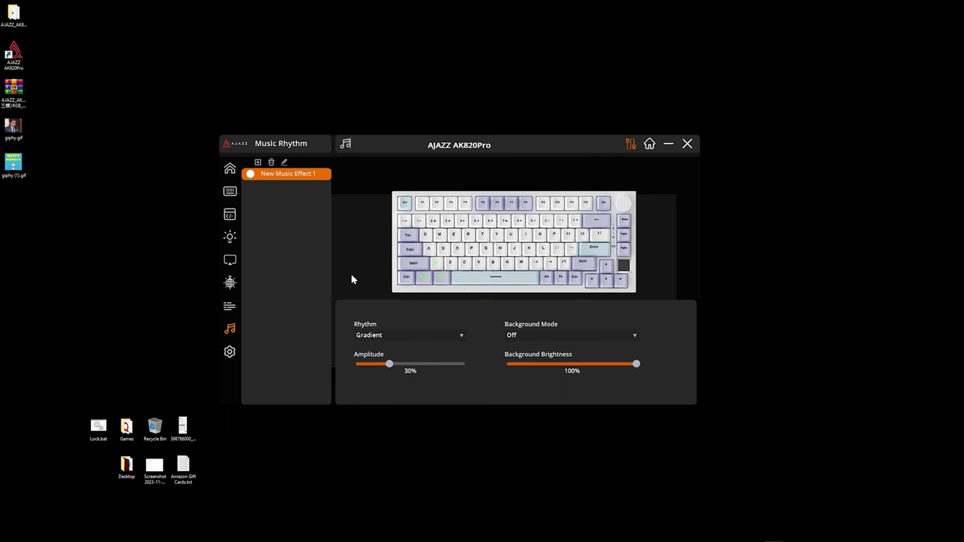
# Step: Review the system settings, including the available keyboard sleep times, without changing the sleep time
pyautogui.click(232, 353)
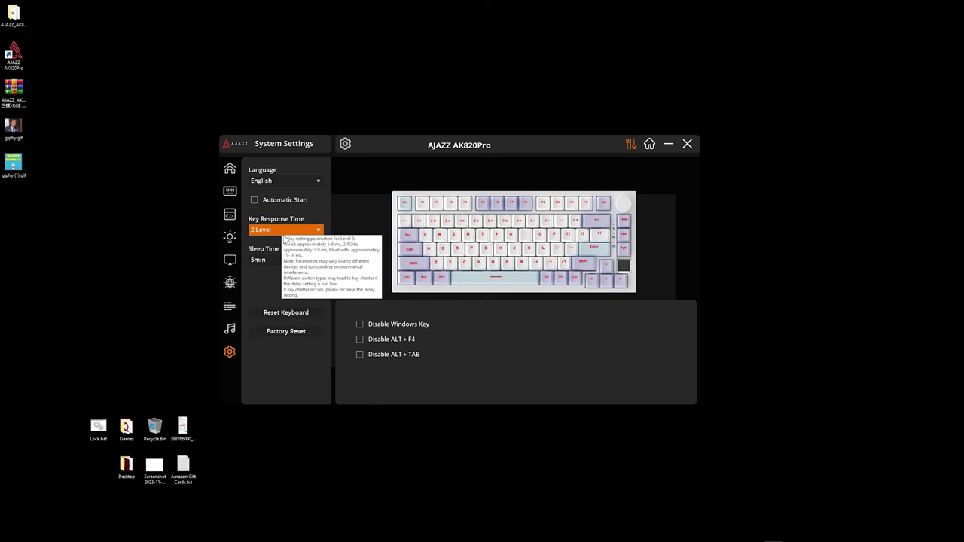
pyautogui.click(285, 261)
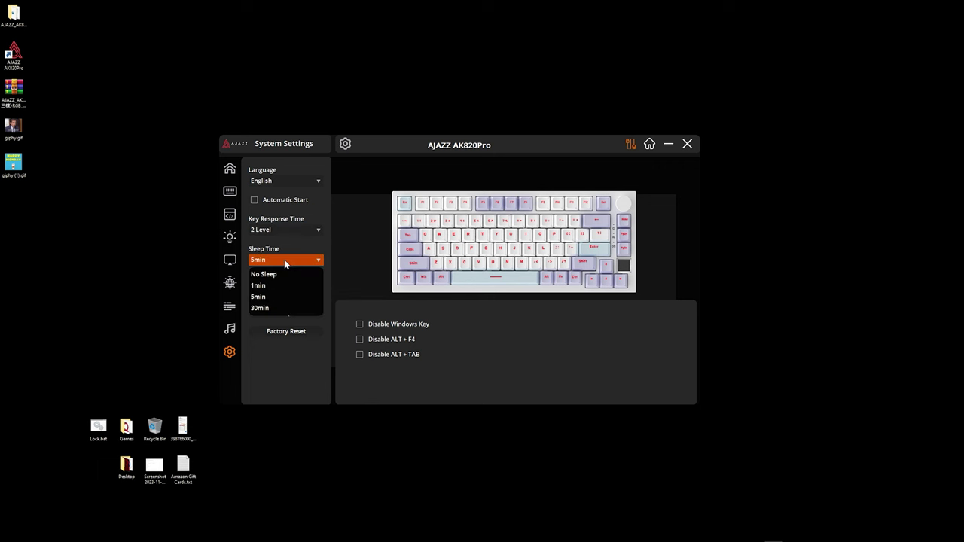
pyautogui.click(280, 365)
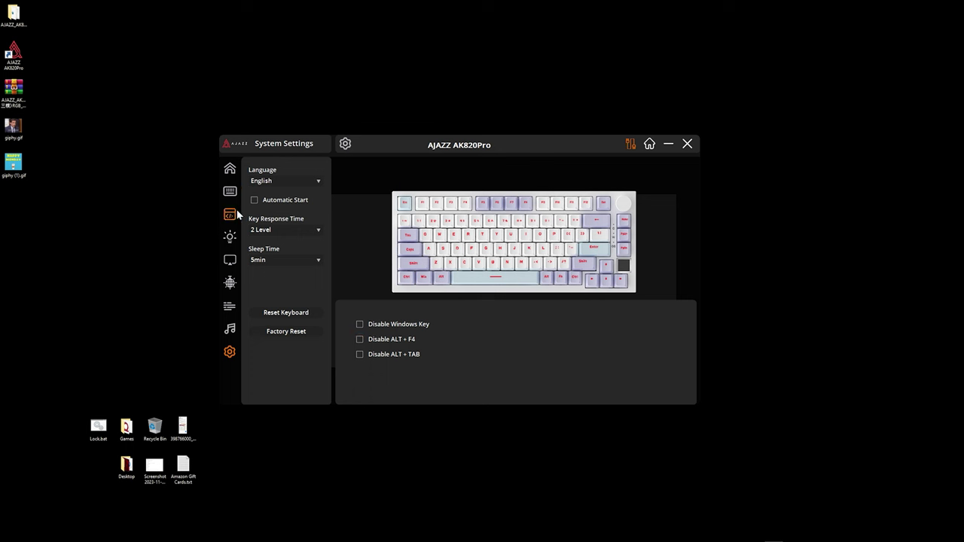
# Step: Restore the keyboard to factory settings and set the software language to English, returning to the home page
pyautogui.click(291, 338)
pyautogui.click(429, 298)
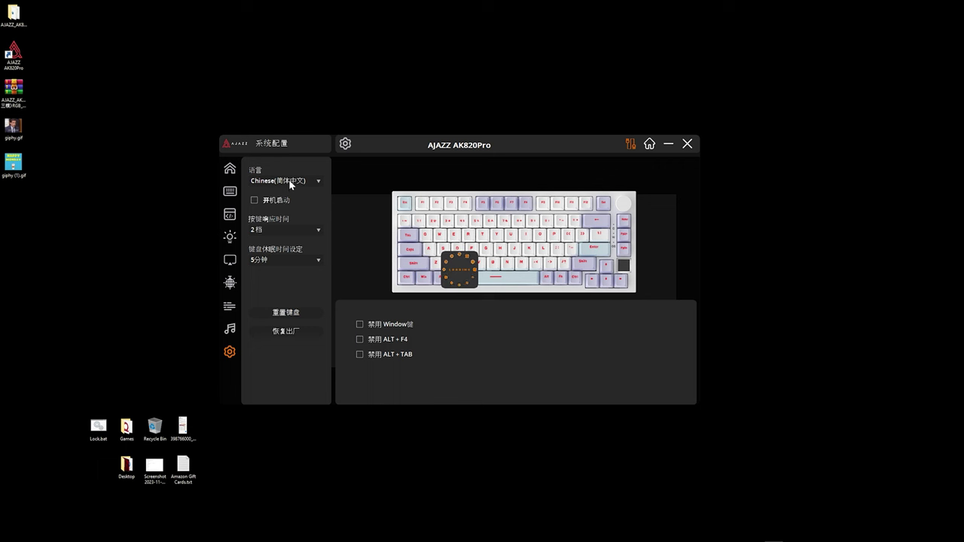
pyautogui.click(311, 186)
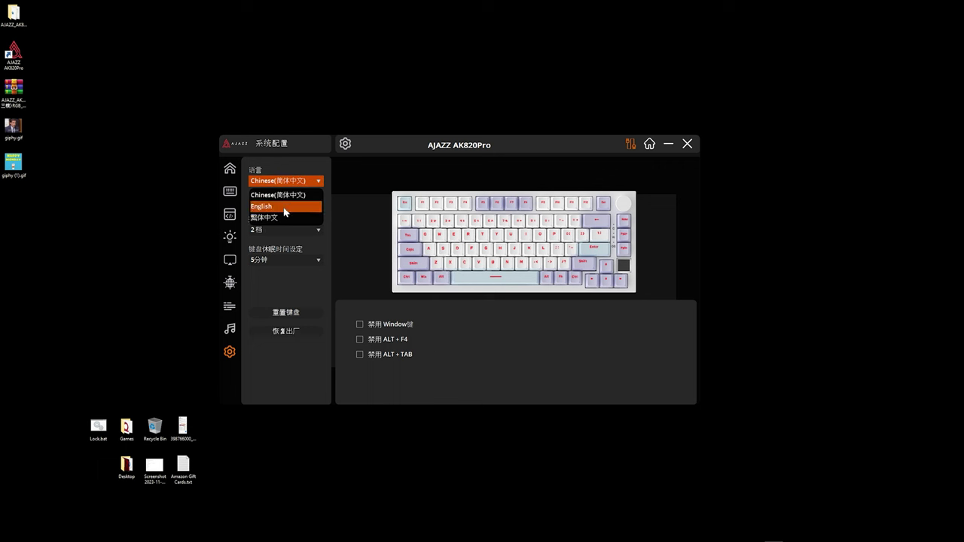
pyautogui.click(286, 207)
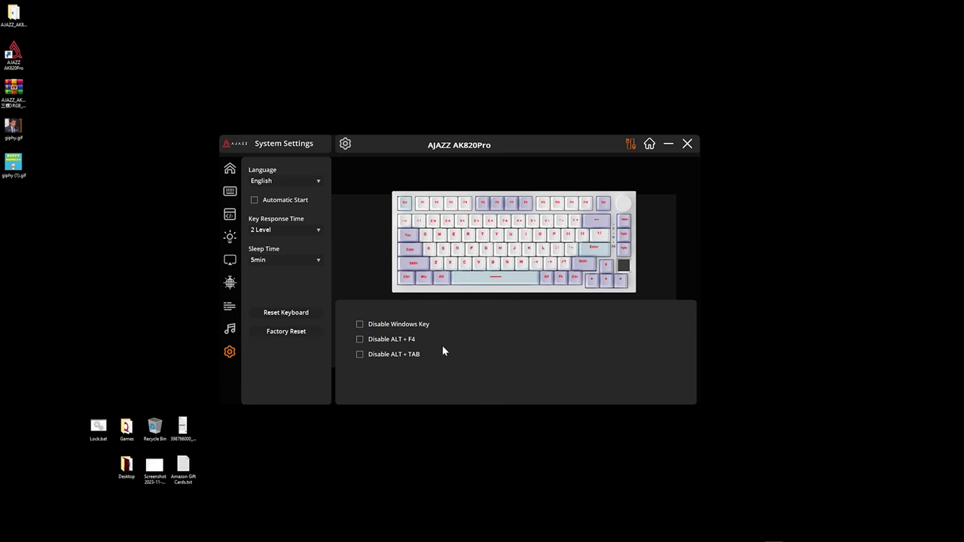
pyautogui.click(230, 169)
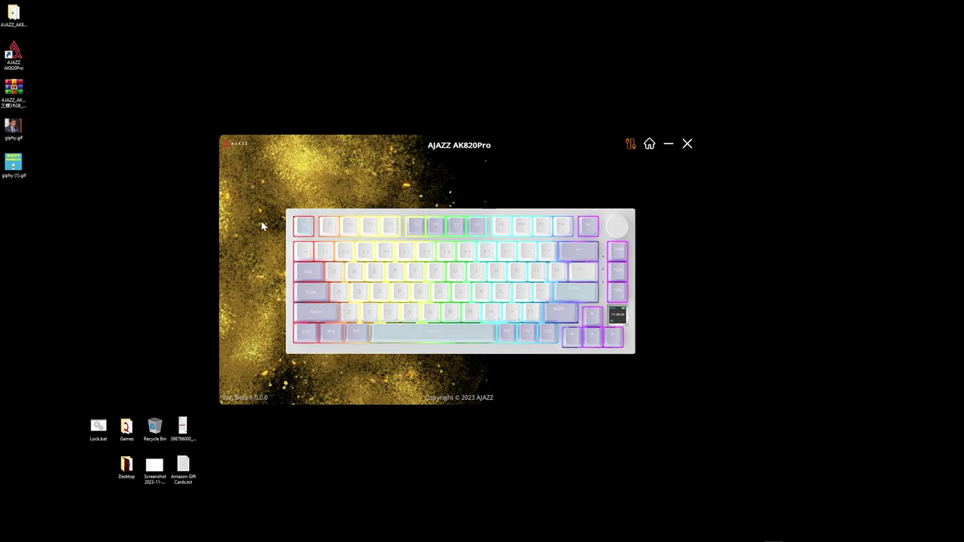